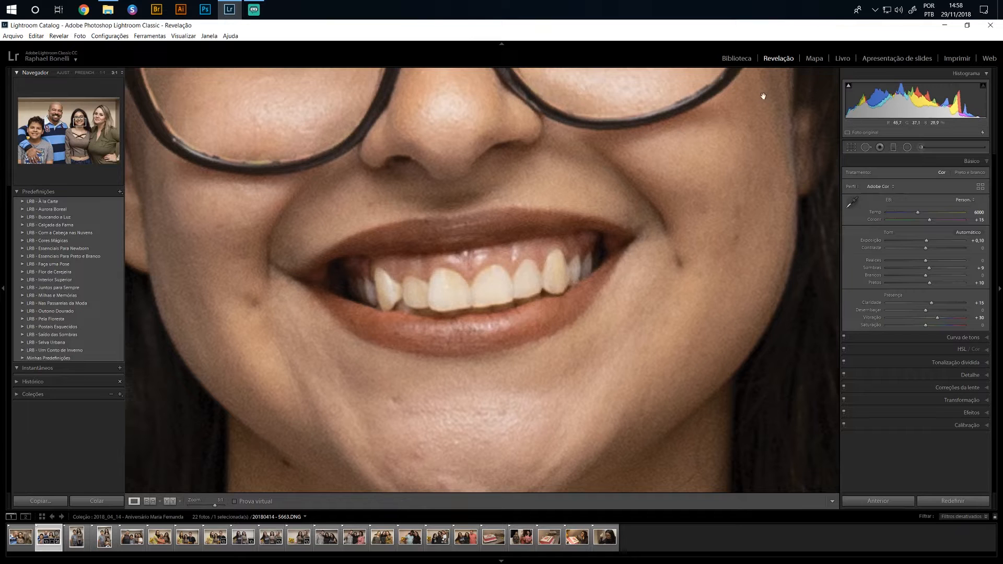
pyautogui.click(833, 501)
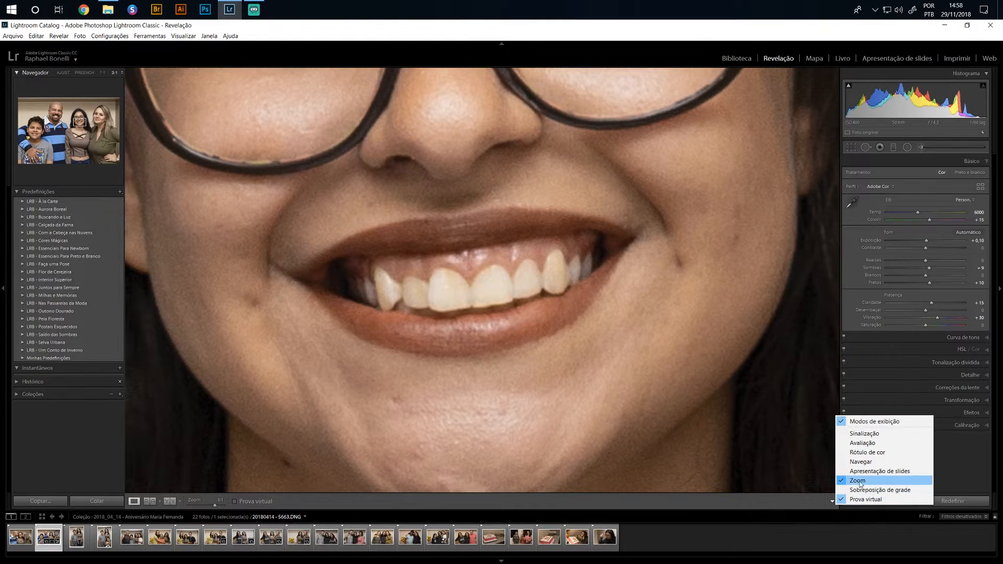
pyautogui.click(284, 510)
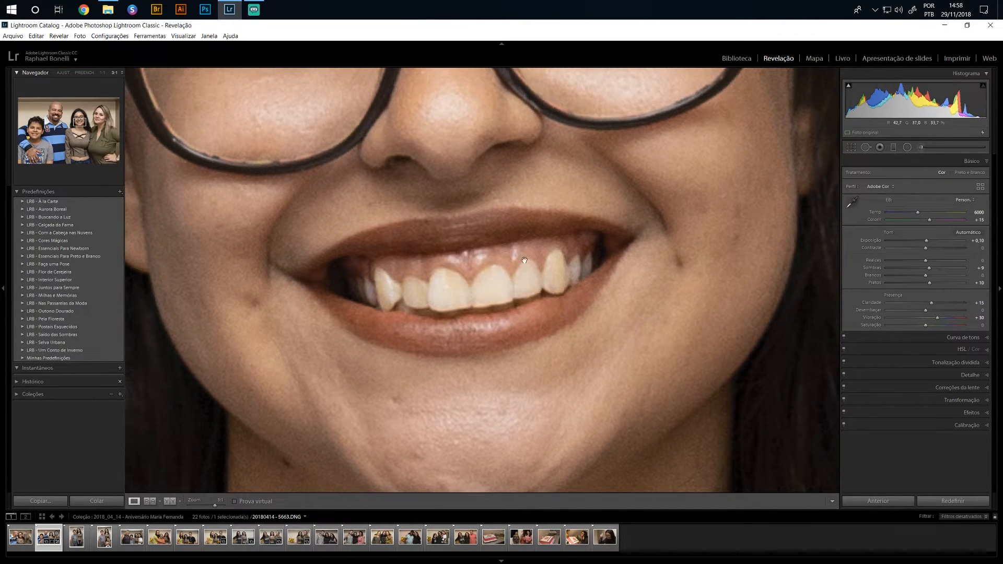
# Set up an adjustment brush with exposure 0.33 and saturation -49 for whitening the girl's teeth
pyautogui.moveTo(524, 260); pyautogui.dragTo(530, 293)
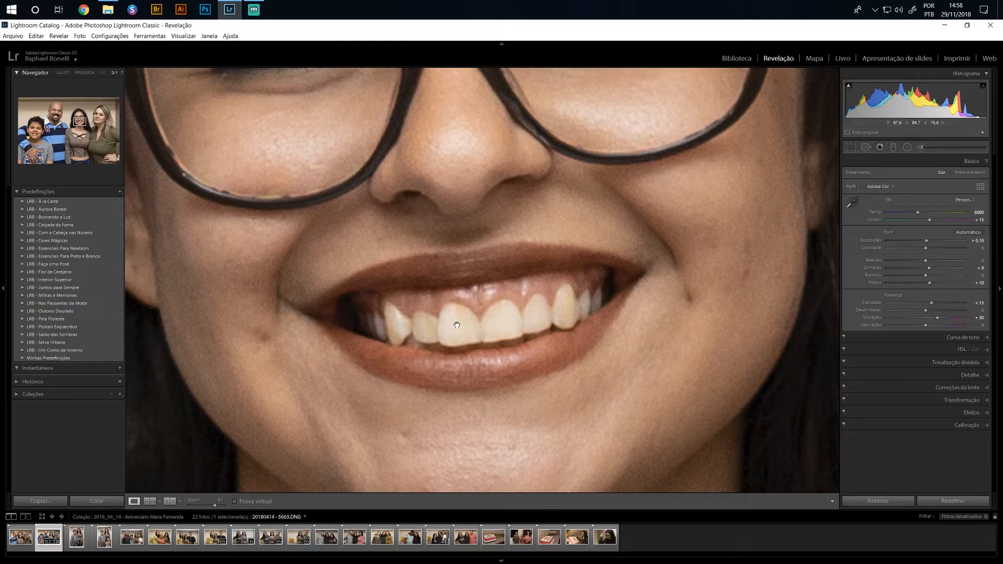
pyautogui.press('k')
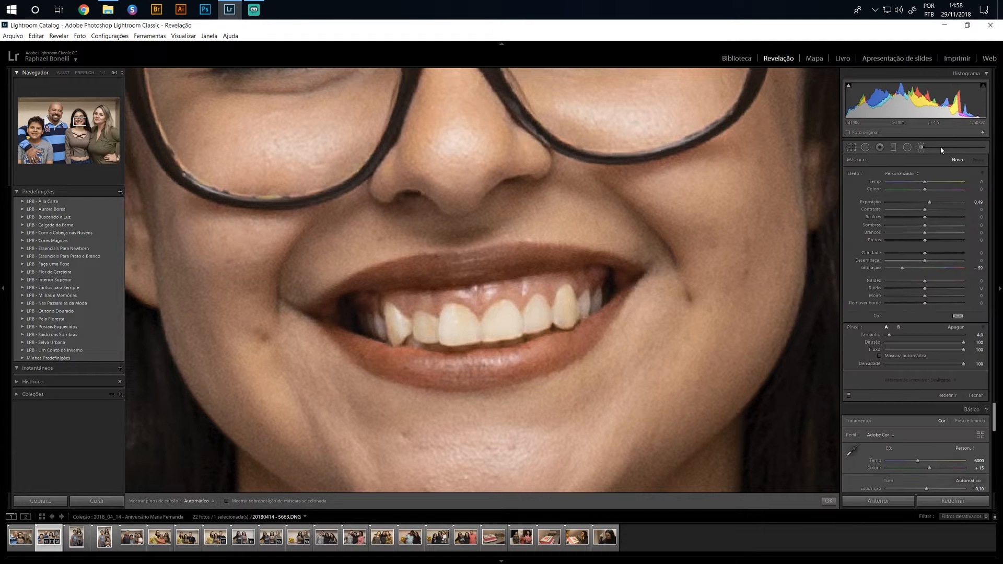
pyautogui.doubleClick(857, 173)
pyautogui.moveTo(927, 205); pyautogui.dragTo(929, 206)
pyautogui.moveTo(931, 206); pyautogui.dragTo(929, 206)
pyautogui.moveTo(926, 269); pyautogui.dragTo(908, 272)
# Paint the whitening mask over all of the girl's visible teeth and close the adjustment brush
pyautogui.moveTo(494, 325)
pyautogui.mouseDown()
pyautogui.moveTo(521, 332)
pyautogui.moveTo(489, 331)
pyautogui.moveTo(499, 313)
pyautogui.moveTo(519, 331)
pyautogui.moveTo(534, 310)
pyautogui.moveTo(545, 323)
pyautogui.moveTo(575, 306)
pyautogui.moveTo(565, 319)
pyautogui.moveTo(567, 295)
pyautogui.moveTo(580, 307)
pyautogui.moveTo(593, 302)
pyautogui.moveTo(563, 309)
pyautogui.mouseUp()
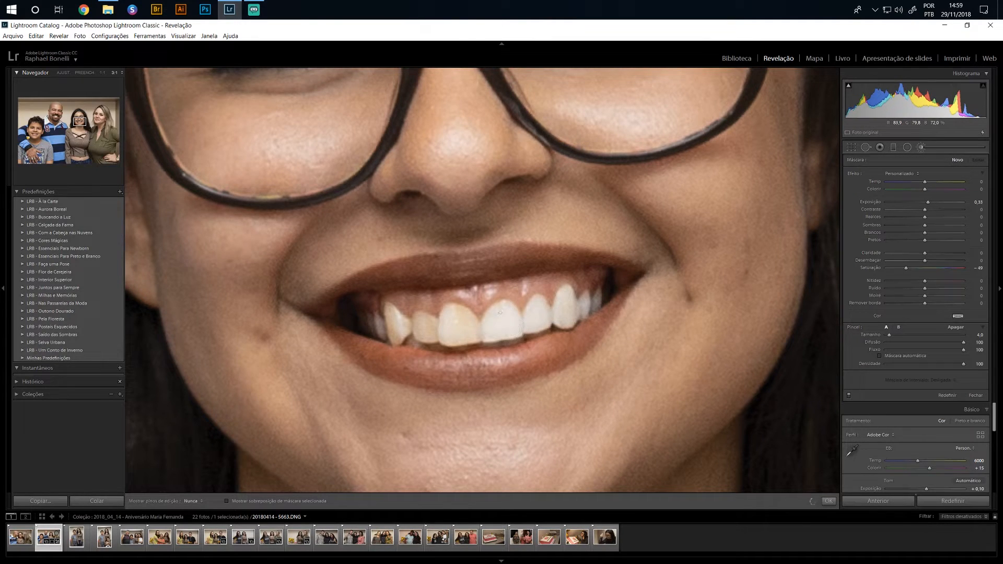
pyautogui.click(484, 324)
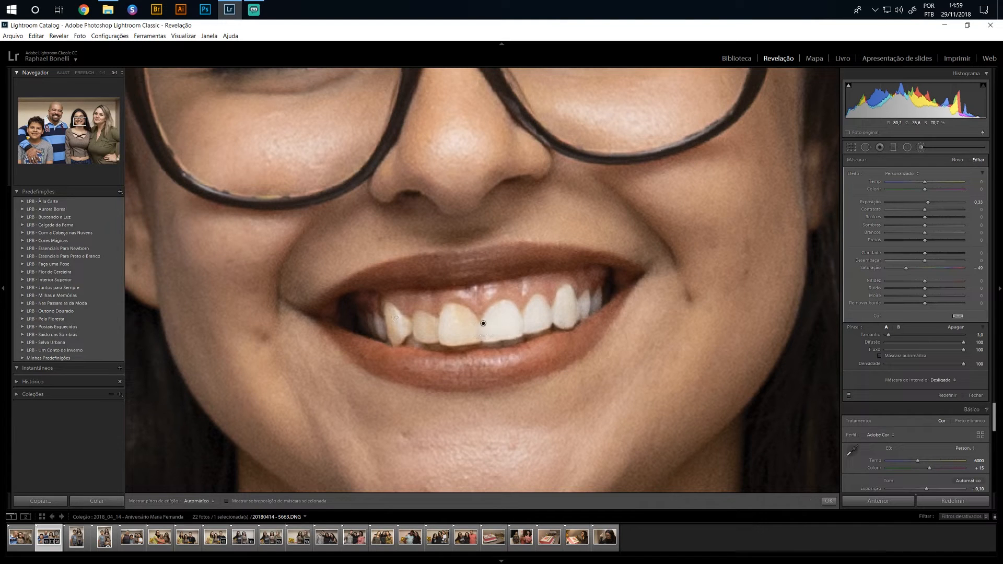
pyautogui.press('h')
pyautogui.moveTo(453, 311)
pyautogui.mouseDown()
pyautogui.moveTo(448, 337)
pyautogui.moveTo(464, 344)
pyautogui.moveTo(462, 327)
pyautogui.mouseUp()
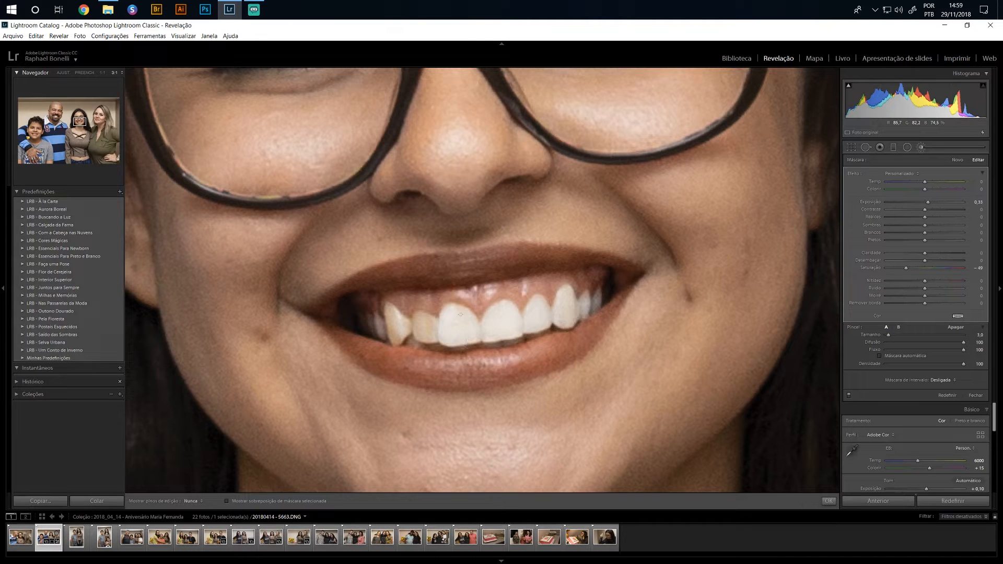
pyautogui.moveTo(435, 336)
pyautogui.mouseDown()
pyautogui.moveTo(404, 338)
pyautogui.moveTo(394, 327)
pyautogui.moveTo(395, 338)
pyautogui.moveTo(385, 310)
pyautogui.moveTo(412, 329)
pyautogui.moveTo(388, 310)
pyautogui.moveTo(383, 327)
pyautogui.moveTo(365, 324)
pyautogui.moveTo(406, 341)
pyautogui.mouseUp()
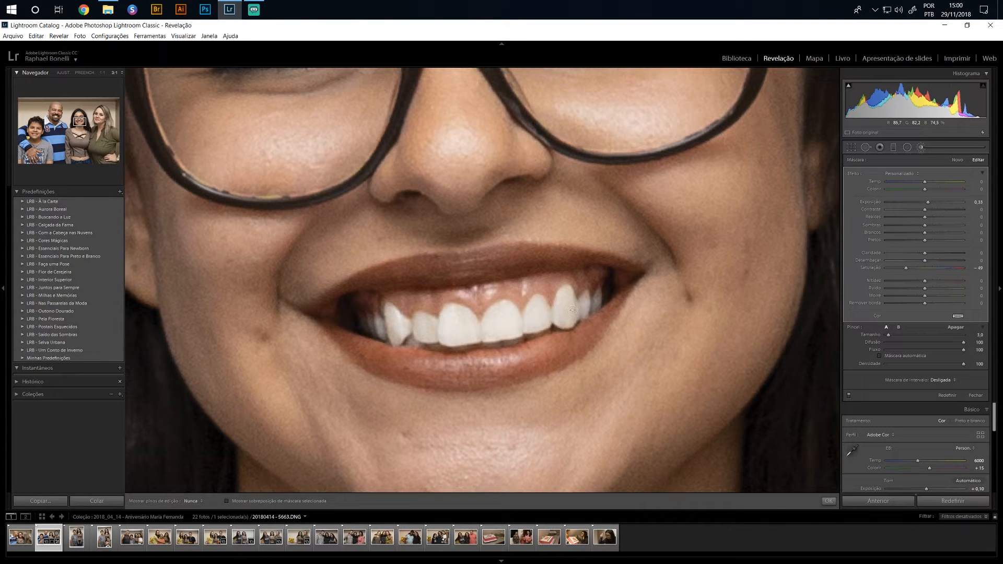
pyautogui.press('h')
pyautogui.click(929, 147)
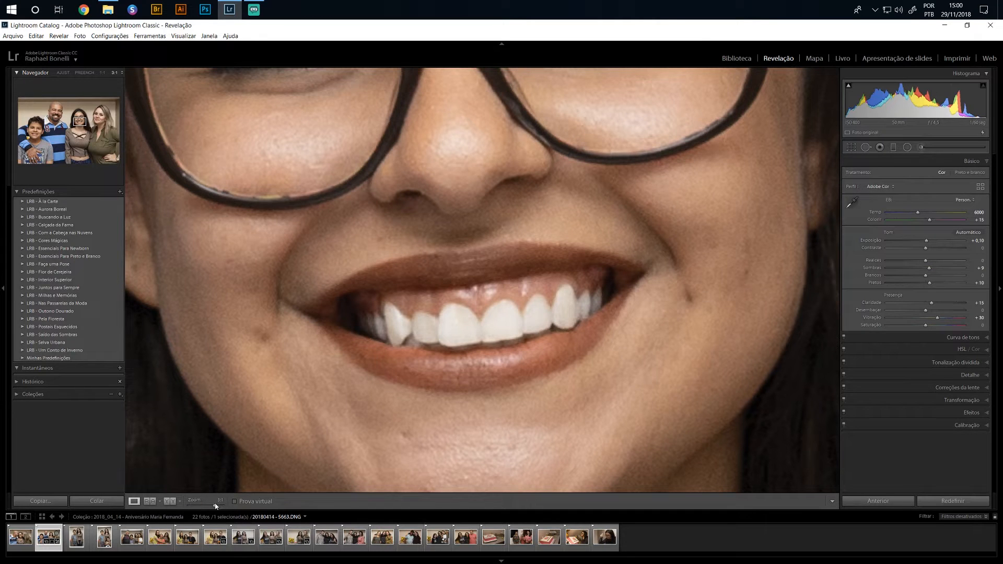
# Soften the whitening on the girl's teeth by setting its mask to exposure 0.16 and saturation -46
pyautogui.moveTo(214, 506); pyautogui.dragTo(209, 509)
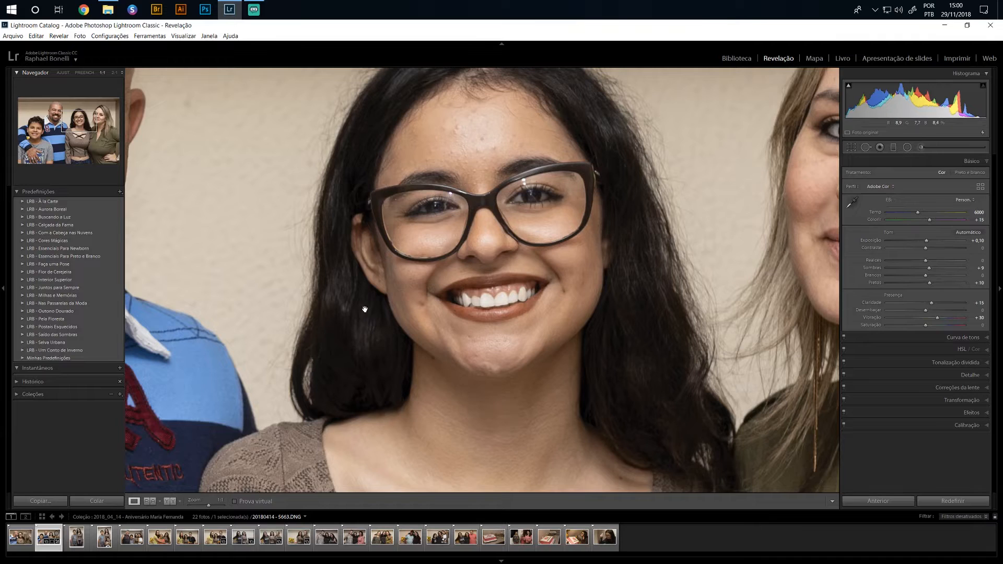
pyautogui.moveTo(365, 307); pyautogui.dragTo(385, 354)
pyautogui.click(931, 148)
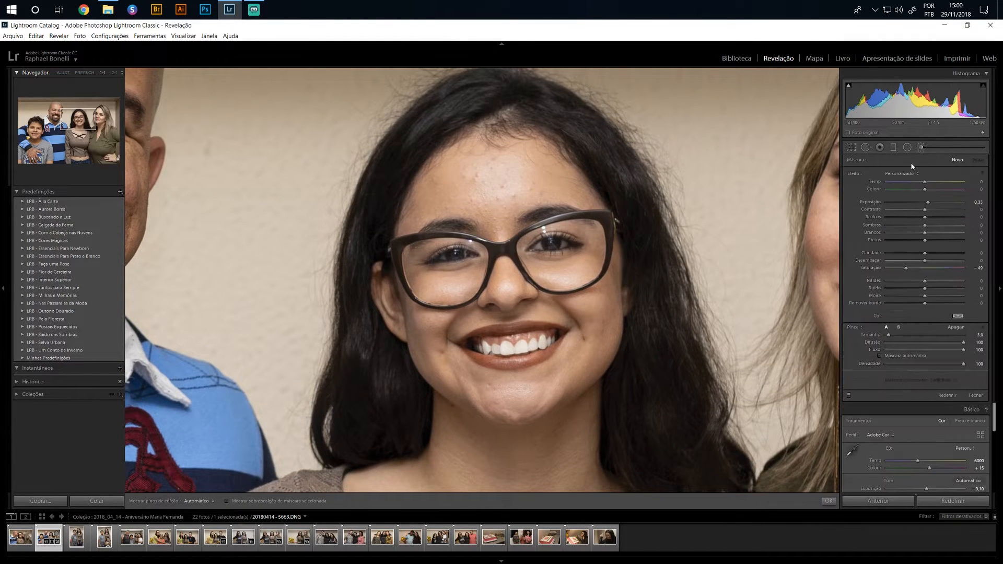
pyautogui.click(515, 349)
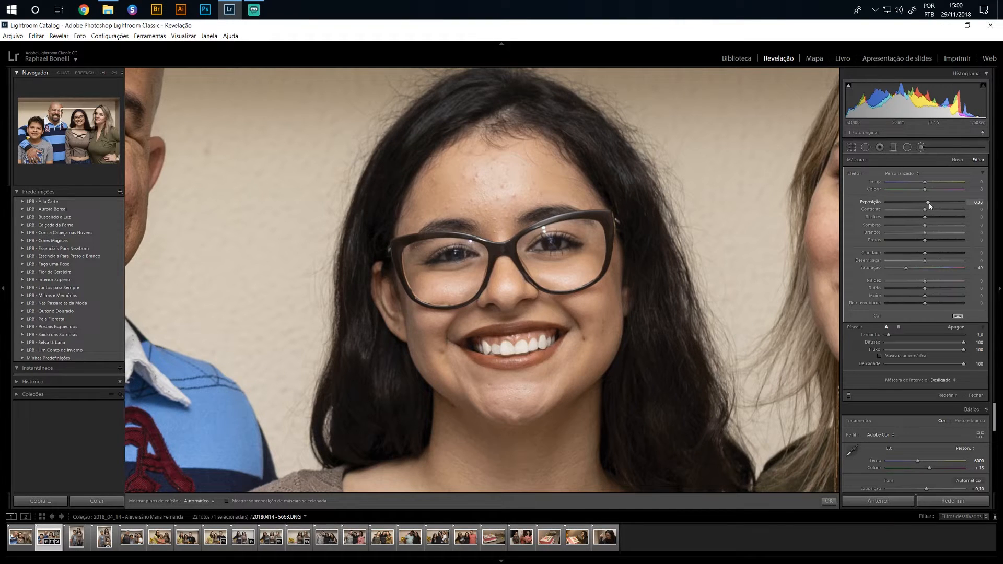
pyautogui.moveTo(928, 202); pyautogui.dragTo(927, 202)
pyautogui.moveTo(926, 204); pyautogui.dragTo(925, 203)
pyautogui.moveTo(926, 202); pyautogui.dragTo(927, 202)
pyautogui.press('k')
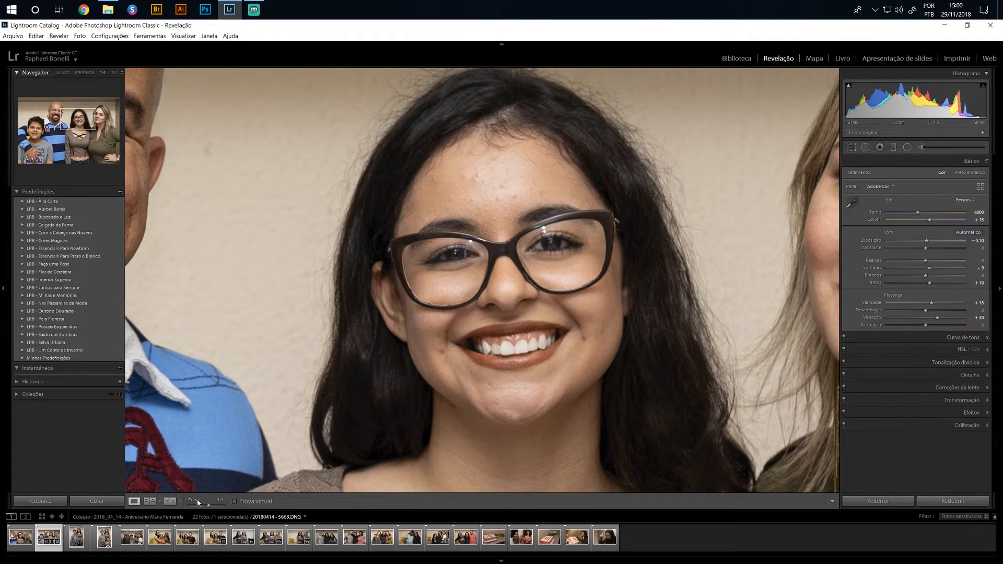
# Compare the man's teeth with the girl's whitened teeth and select her teeth mask to inspect its settings
pyautogui.moveTo(272, 343); pyautogui.dragTo(572, 394)
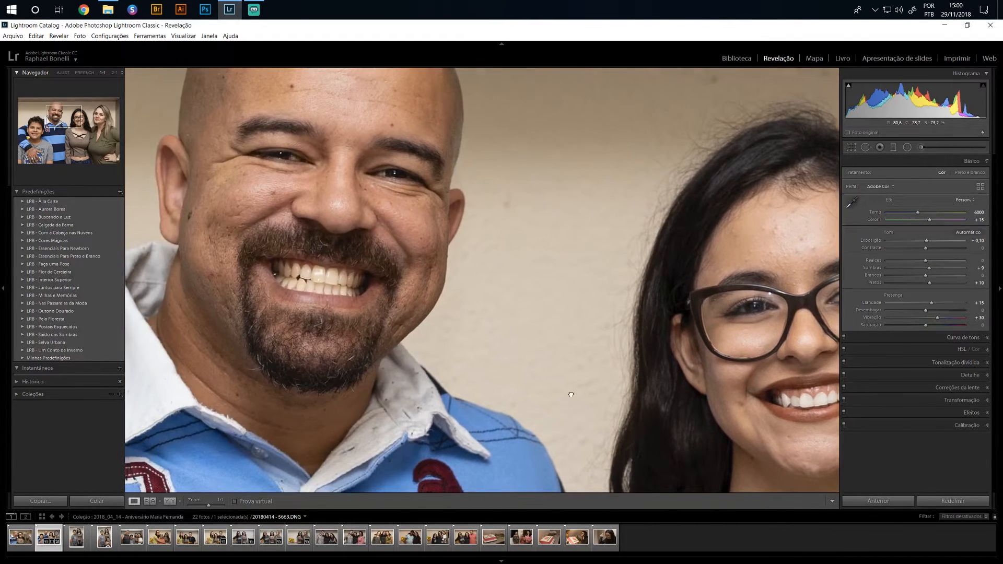
pyautogui.moveTo(763, 396); pyautogui.dragTo(593, 342)
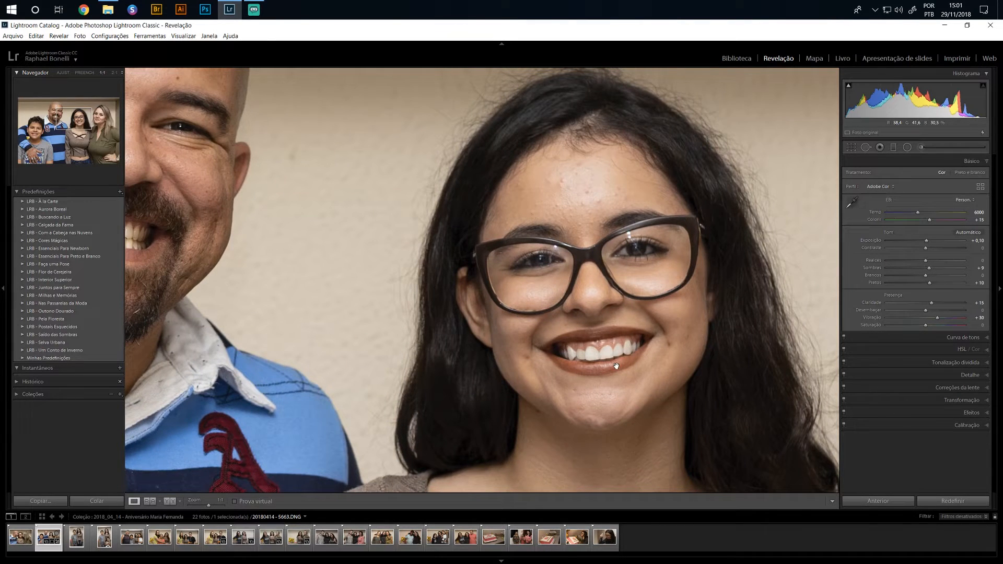
pyautogui.moveTo(299, 339); pyautogui.dragTo(429, 370)
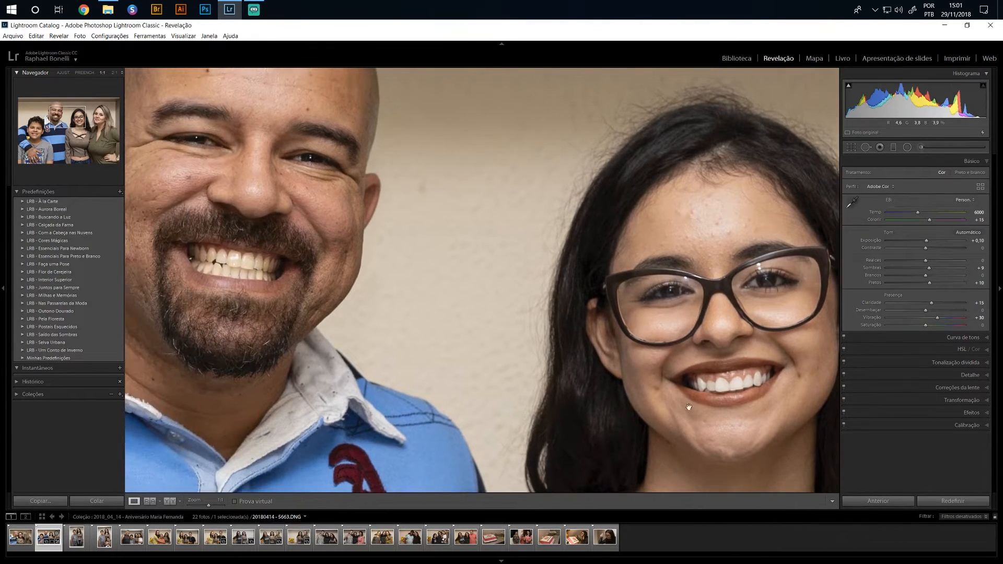
pyautogui.press('k')
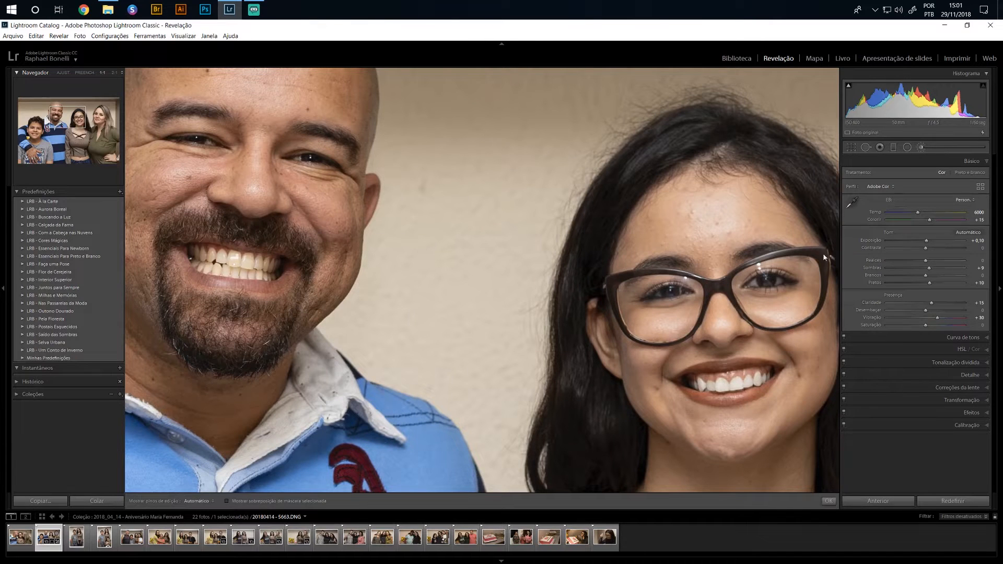
pyautogui.click(730, 385)
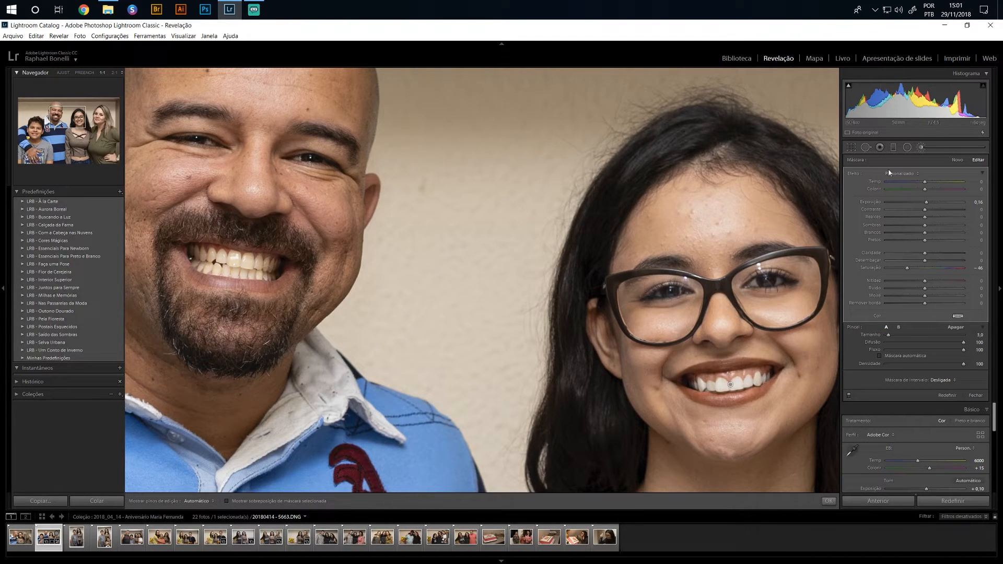
# Create a new brush mask with exposure 0.33 and saturation -49 and paint it over the man's teeth
pyautogui.click(958, 160)
pyautogui.click(245, 273)
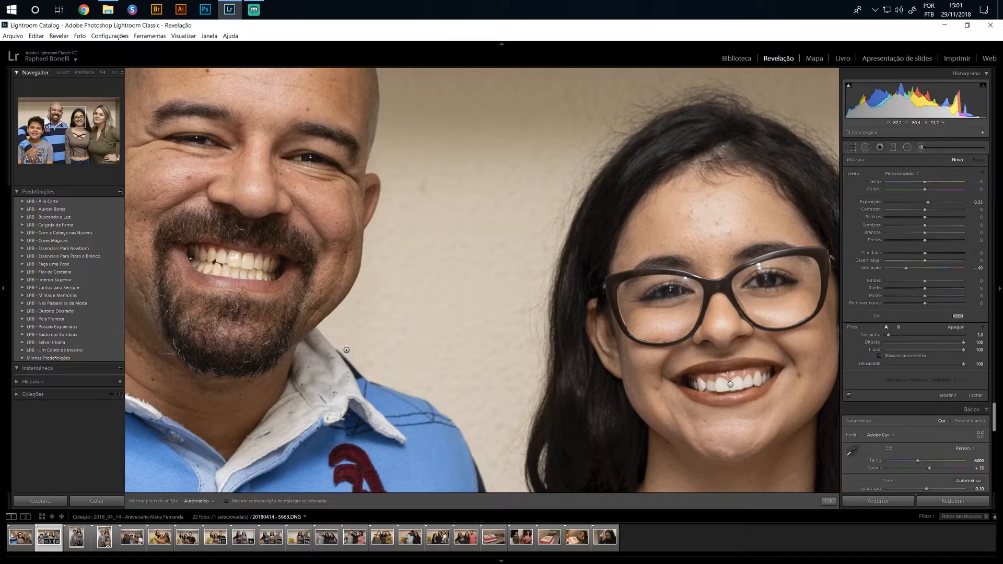
pyautogui.hotkey('ctrl', '=')
pyautogui.press('space')
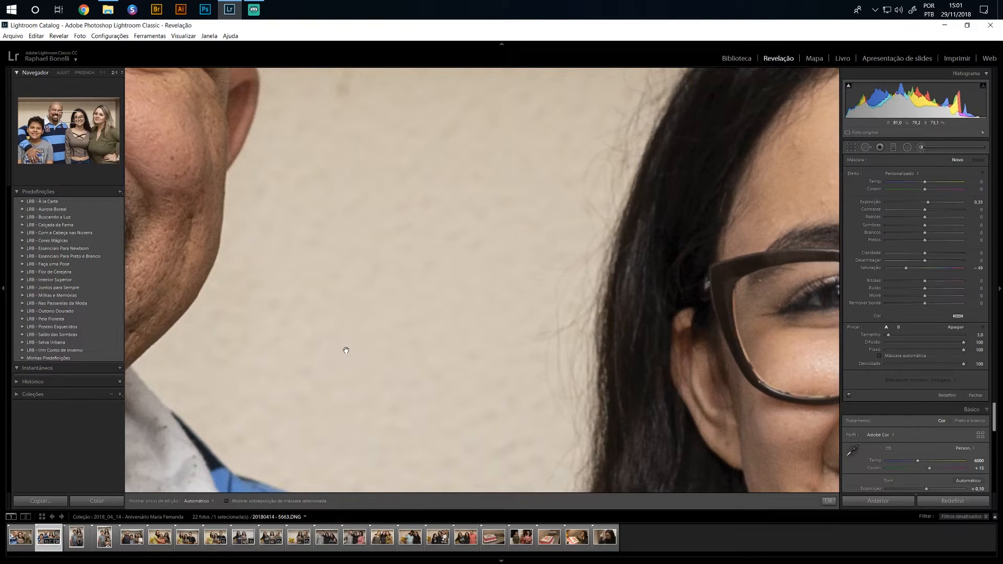
pyautogui.moveTo(235, 249)
pyautogui.mouseDown()
pyautogui.moveTo(643, 377)
pyautogui.moveTo(732, 375)
pyautogui.mouseUp()
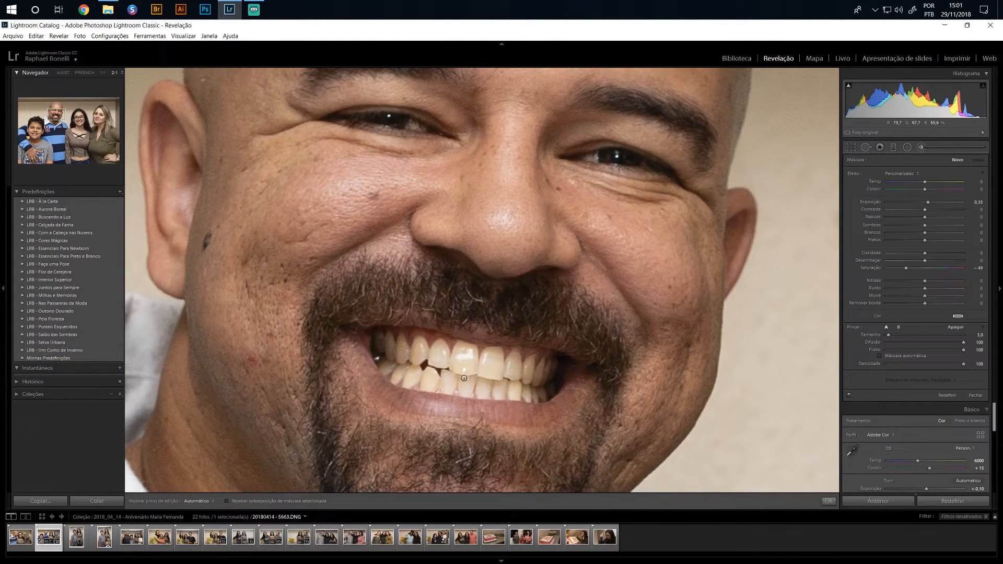
pyautogui.scroll(2, 464, 365)
pyautogui.moveTo(464, 364)
pyautogui.mouseDown()
pyautogui.moveTo(502, 372)
pyautogui.moveTo(499, 363)
pyautogui.moveTo(492, 371)
pyautogui.moveTo(534, 381)
pyautogui.moveTo(444, 380)
pyautogui.moveTo(428, 369)
pyautogui.moveTo(426, 380)
pyautogui.moveTo(404, 365)
pyautogui.moveTo(397, 373)
pyautogui.moveTo(385, 342)
pyautogui.moveTo(410, 359)
pyautogui.moveTo(419, 344)
pyautogui.moveTo(446, 368)
pyautogui.moveTo(467, 347)
pyautogui.moveTo(467, 367)
pyautogui.moveTo(494, 357)
pyautogui.moveTo(525, 368)
pyautogui.moveTo(539, 393)
pyautogui.moveTo(544, 385)
pyautogui.moveTo(506, 372)
pyautogui.mouseUp()
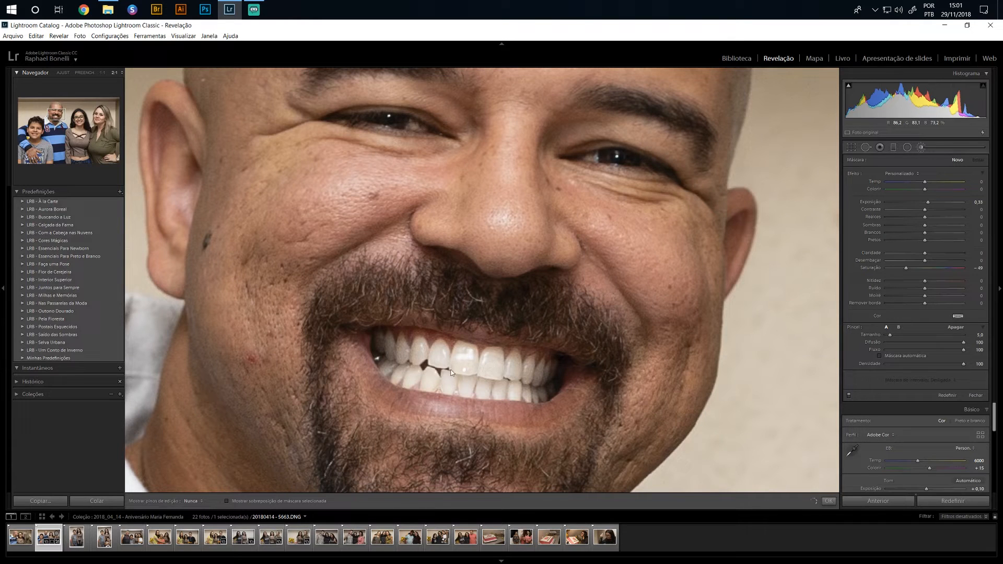
pyautogui.scroll(-2, 396, 381)
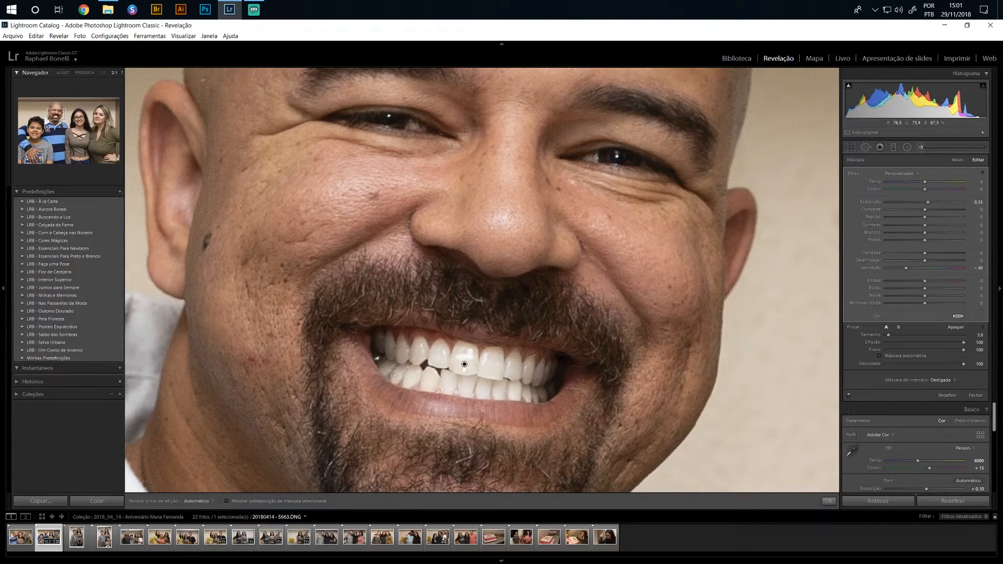
# Set the man's teeth mask to exposure 0.20 and saturation -40, and close the adjustment brush
pyautogui.press('z')
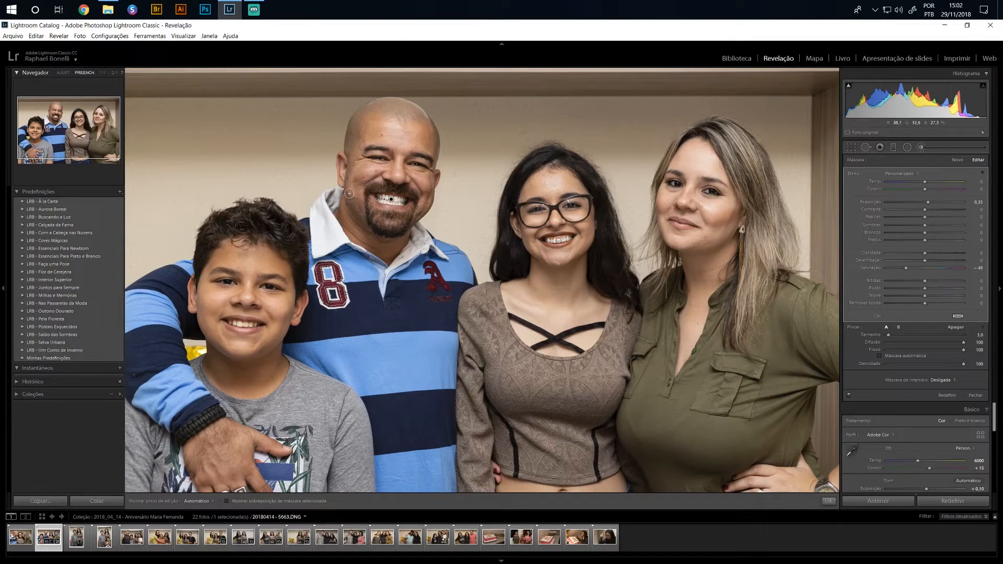
pyautogui.click(975, 202)
pyautogui.doubleClick(978, 202)
pyautogui.write('20')
pyautogui.press('Return')
pyautogui.doubleClick(983, 267)
pyautogui.write('40')
pyautogui.press('Return')
pyautogui.press('k')
# Paint a size 4.0 brush mask with exposure 0.33 and saturation -49 over all of the boy's teeth
pyautogui.click(240, 316)
pyautogui.moveTo(240, 327); pyautogui.dragTo(439, 310)
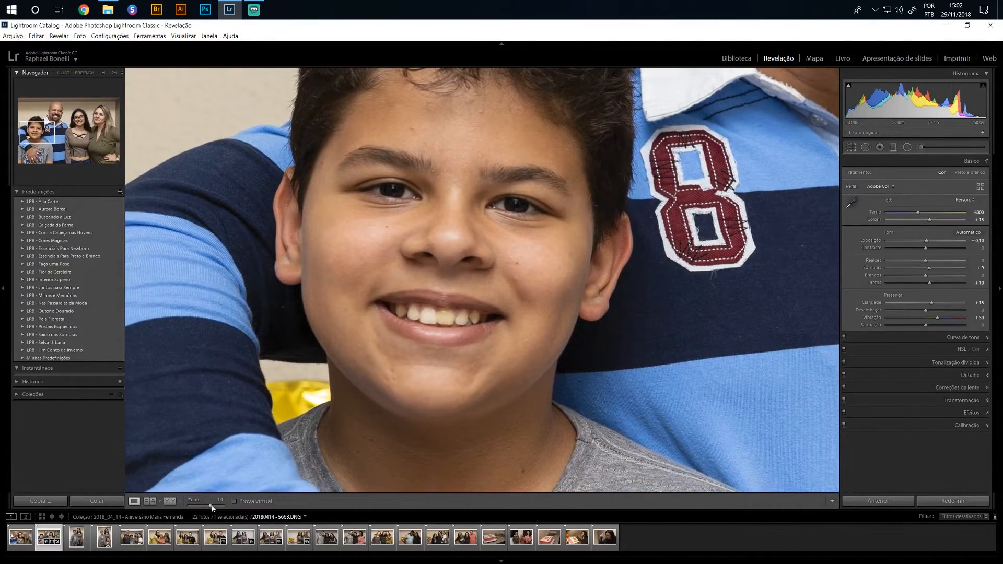
pyautogui.moveTo(212, 508); pyautogui.dragTo(214, 508)
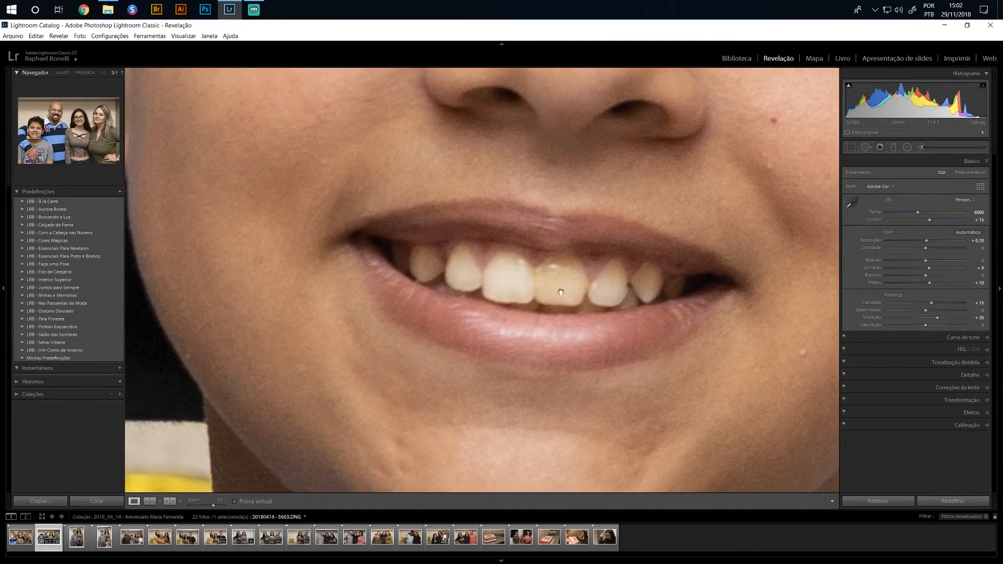
pyautogui.click(921, 147)
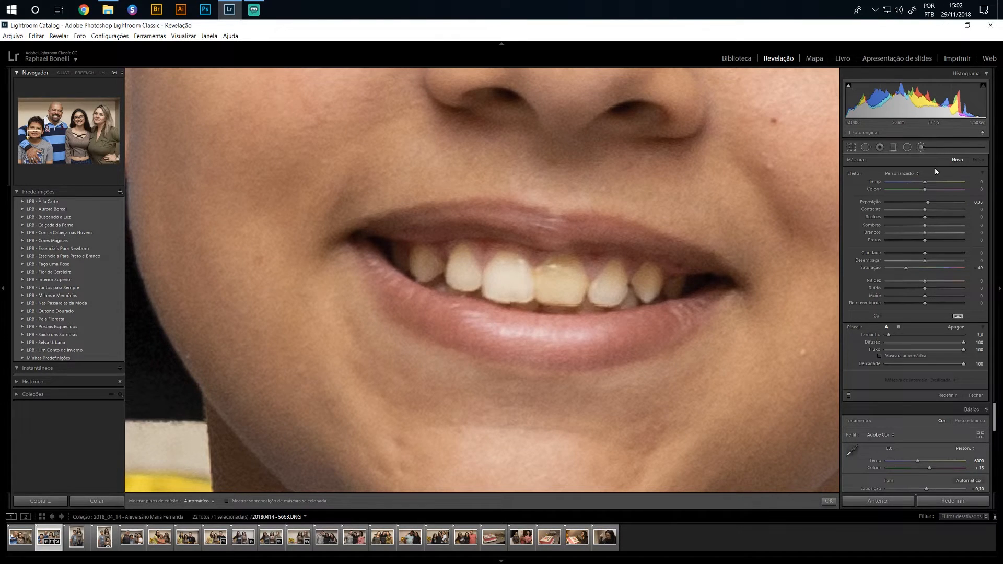
pyautogui.scroll(1, 544, 292)
pyautogui.press('h')
pyautogui.moveTo(514, 267)
pyautogui.mouseDown()
pyautogui.moveTo(493, 283)
pyautogui.moveTo(507, 257)
pyautogui.moveTo(490, 282)
pyautogui.moveTo(499, 295)
pyautogui.moveTo(567, 302)
pyautogui.moveTo(556, 302)
pyautogui.moveTo(576, 282)
pyautogui.moveTo(565, 271)
pyautogui.moveTo(561, 288)
pyautogui.moveTo(547, 288)
pyautogui.moveTo(545, 275)
pyautogui.moveTo(575, 273)
pyautogui.mouseUp()
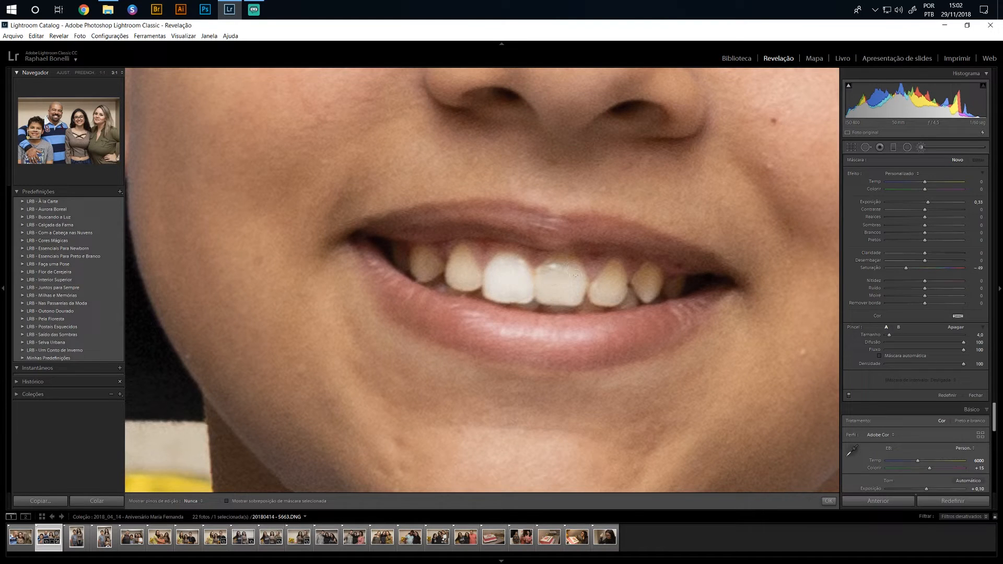
pyautogui.moveTo(603, 289)
pyautogui.mouseDown()
pyautogui.moveTo(616, 268)
pyautogui.moveTo(612, 298)
pyautogui.moveTo(592, 300)
pyautogui.moveTo(649, 290)
pyautogui.moveTo(654, 273)
pyautogui.moveTo(639, 287)
pyautogui.moveTo(653, 274)
pyautogui.moveTo(675, 286)
pyautogui.moveTo(638, 294)
pyautogui.mouseUp()
pyautogui.press('h')
pyautogui.moveTo(481, 284)
pyautogui.mouseDown()
pyautogui.moveTo(453, 281)
pyautogui.moveTo(463, 258)
pyautogui.moveTo(474, 278)
pyautogui.moveTo(461, 253)
pyautogui.moveTo(431, 278)
pyautogui.moveTo(417, 255)
pyautogui.moveTo(407, 263)
pyautogui.moveTo(400, 251)
pyautogui.moveTo(441, 274)
pyautogui.mouseUp()
pyautogui.press('h')
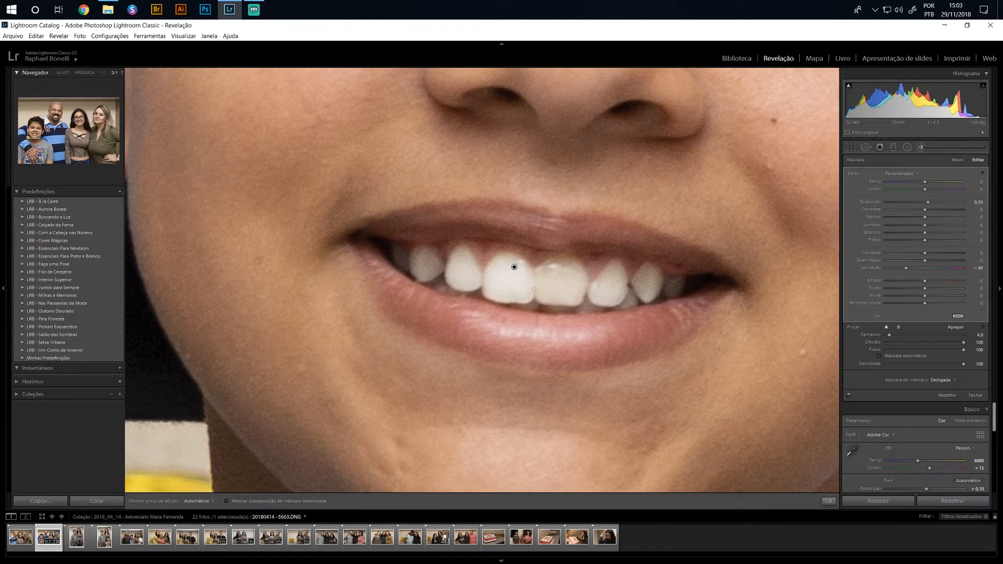
# Add a second brush mask over only the boy's yellower front tooth
pyautogui.press('h')
pyautogui.press('h')
pyautogui.press('h')
pyautogui.press('h')
pyautogui.click(958, 162)
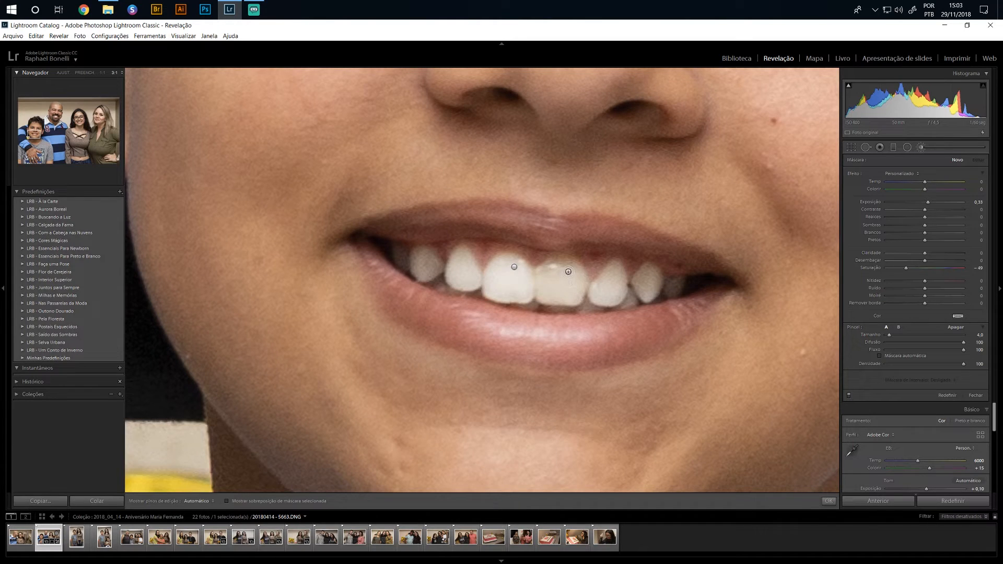
pyautogui.press('h')
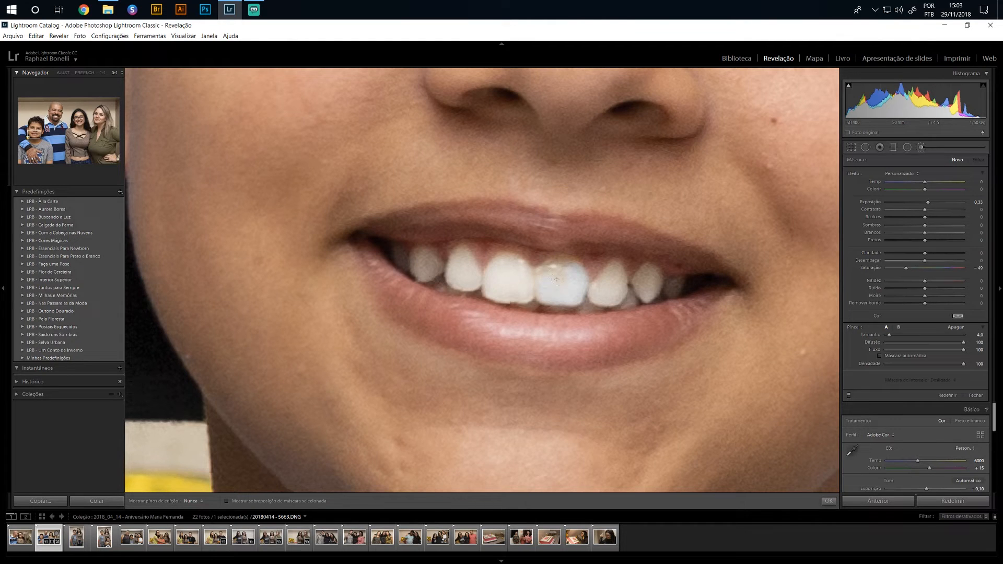
pyautogui.moveTo(555, 272)
pyautogui.mouseDown()
pyautogui.moveTo(561, 260)
pyautogui.moveTo(575, 267)
pyautogui.mouseUp()
pyautogui.press('h')
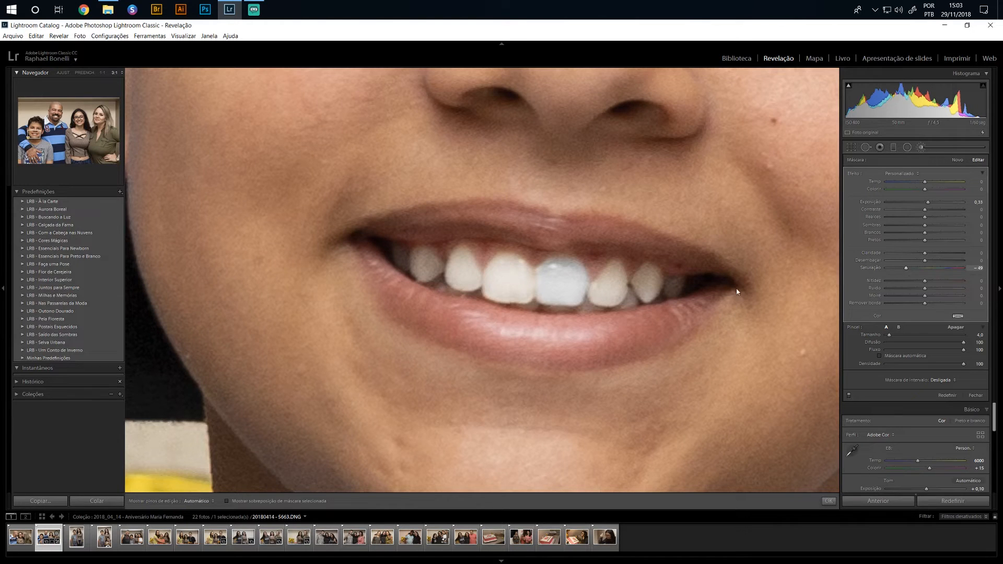
# Set the front tooth's mask to exposure 0.41 and saturation -16, check its overlay, and close the brush
pyautogui.moveTo(906, 268); pyautogui.dragTo(922, 273)
pyautogui.moveTo(923, 270); pyautogui.dragTo(919, 270)
pyautogui.press('shift')
pyautogui.press('o')
pyautogui.moveTo(563, 269)
pyautogui.click(934, 146)
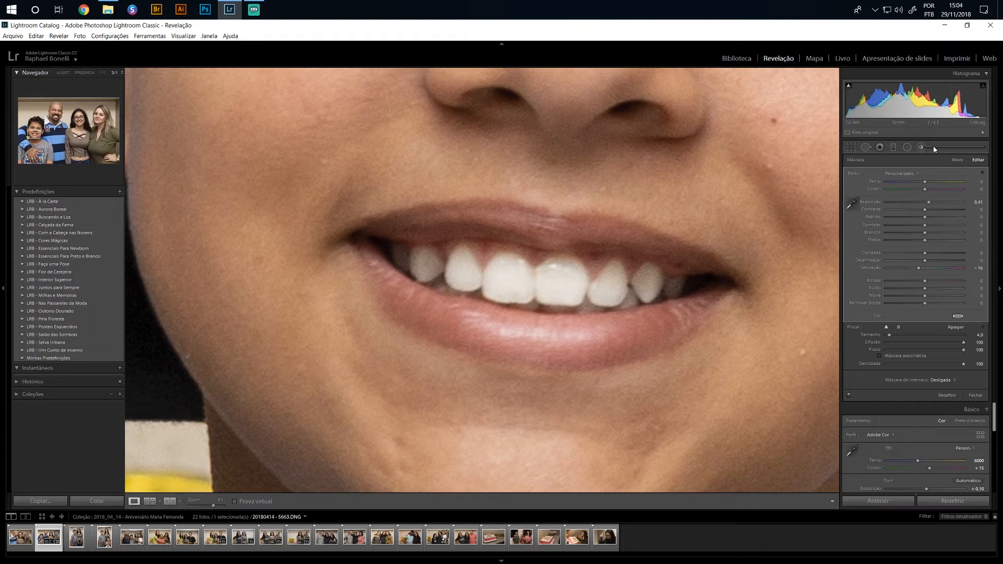
# Compare the boy's teeth up close with the brush adjustments switched off and on, and close the adjustment brush
pyautogui.click(437, 320)
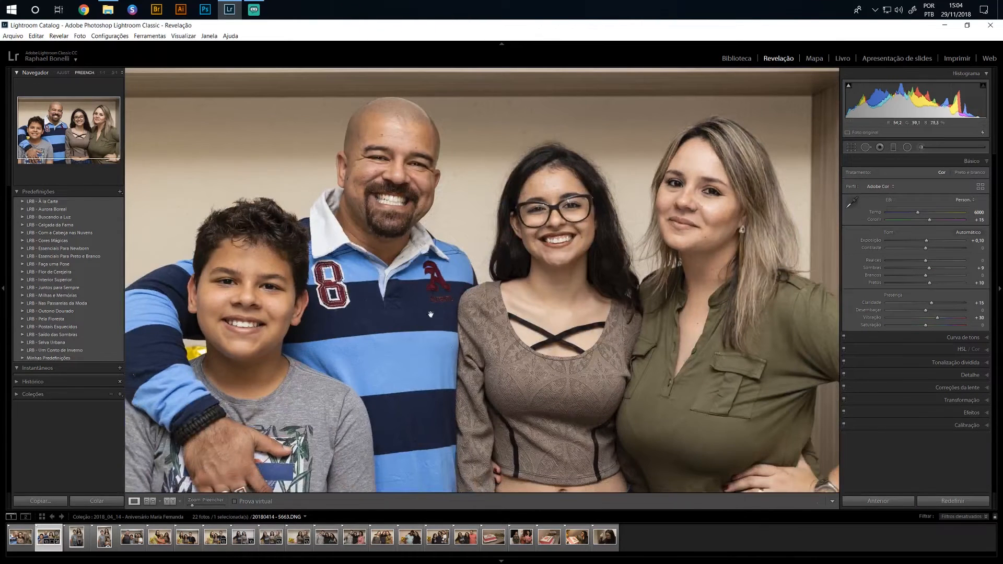
pyautogui.click(935, 151)
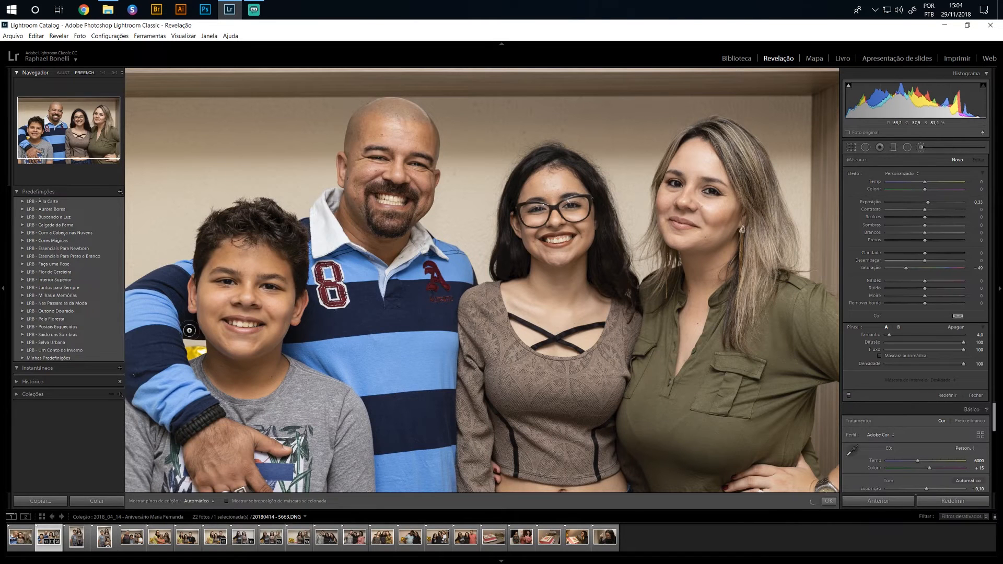
pyautogui.press('k')
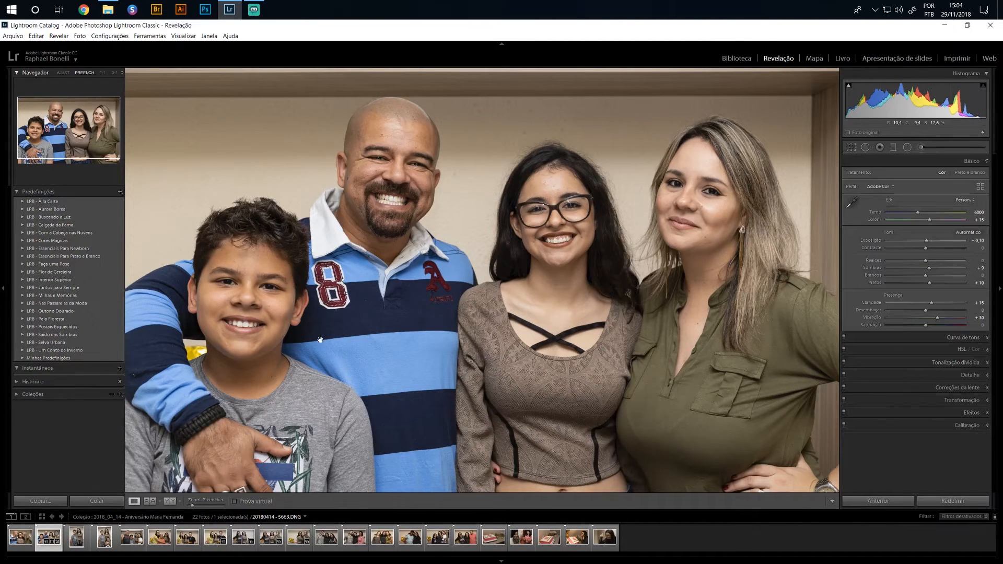
pyautogui.click(243, 329)
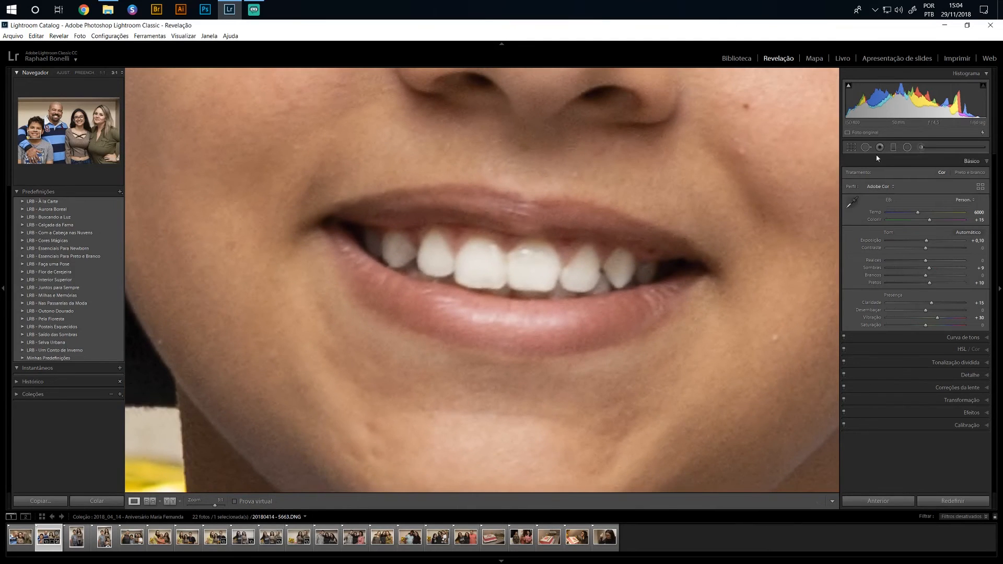
pyautogui.click(928, 148)
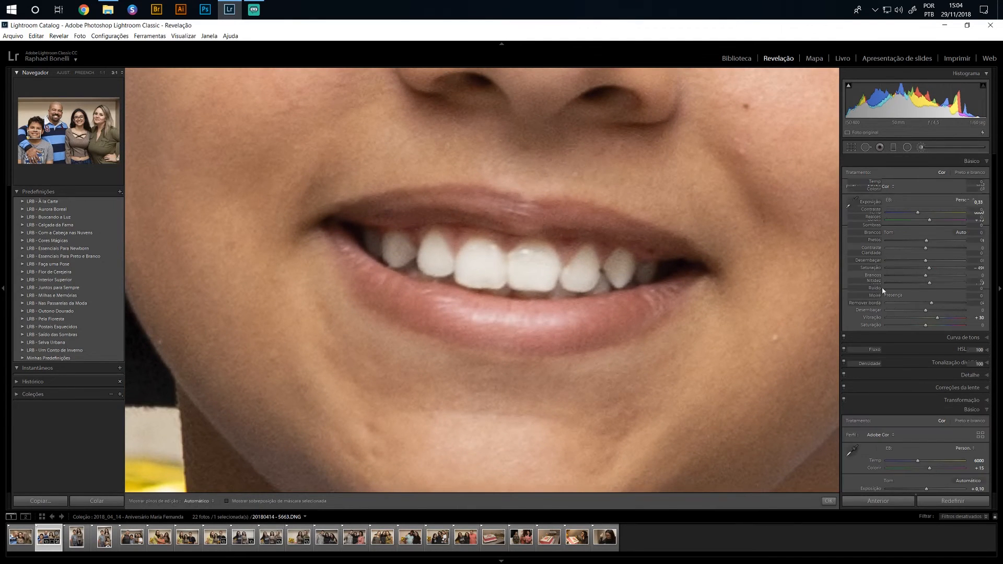
pyautogui.click(849, 396)
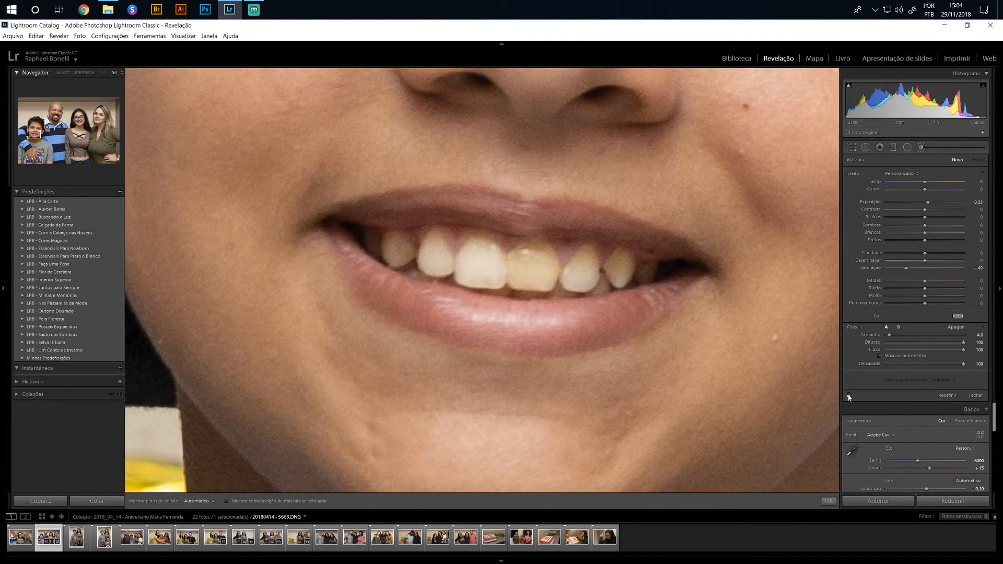
pyautogui.click(849, 397)
pyautogui.click(849, 396)
pyautogui.click(850, 396)
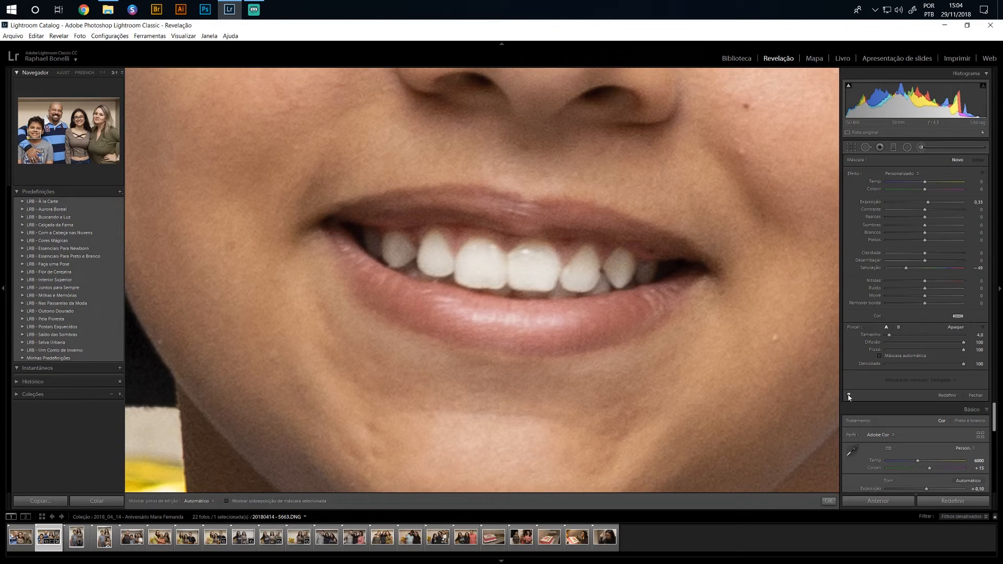
pyautogui.click(945, 147)
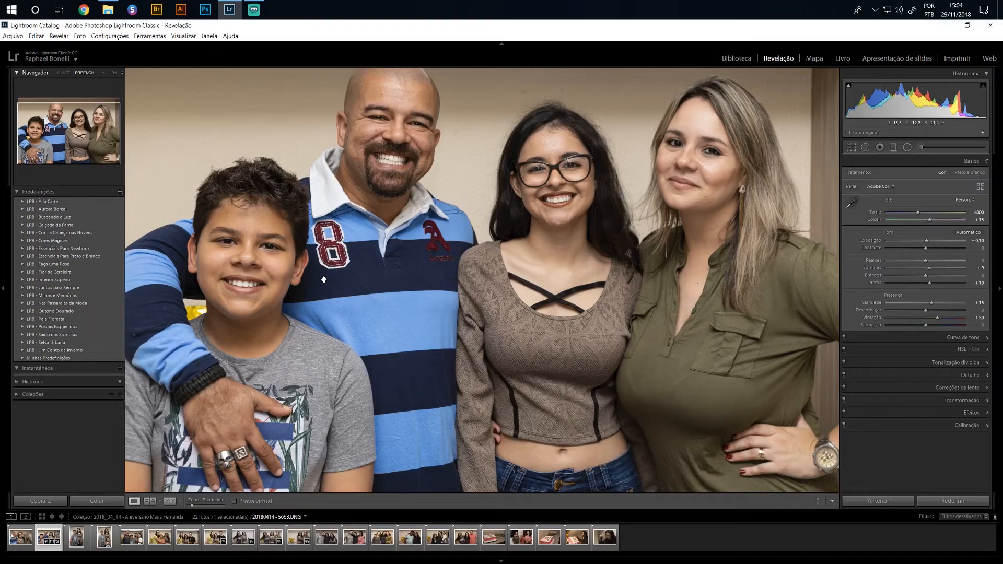
# Examine the whitened smiles of the boy, the man and the girl together at 1:2 magnification
pyautogui.moveTo(371, 220); pyautogui.dragTo(421, 250)
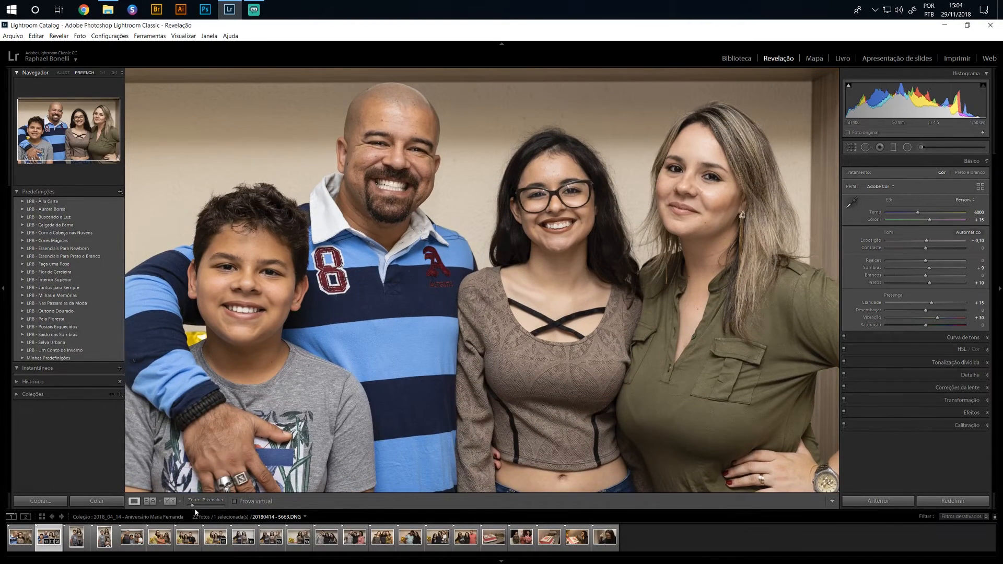
pyautogui.moveTo(194, 506); pyautogui.dragTo(208, 507)
pyautogui.moveTo(351, 296); pyautogui.dragTo(470, 337)
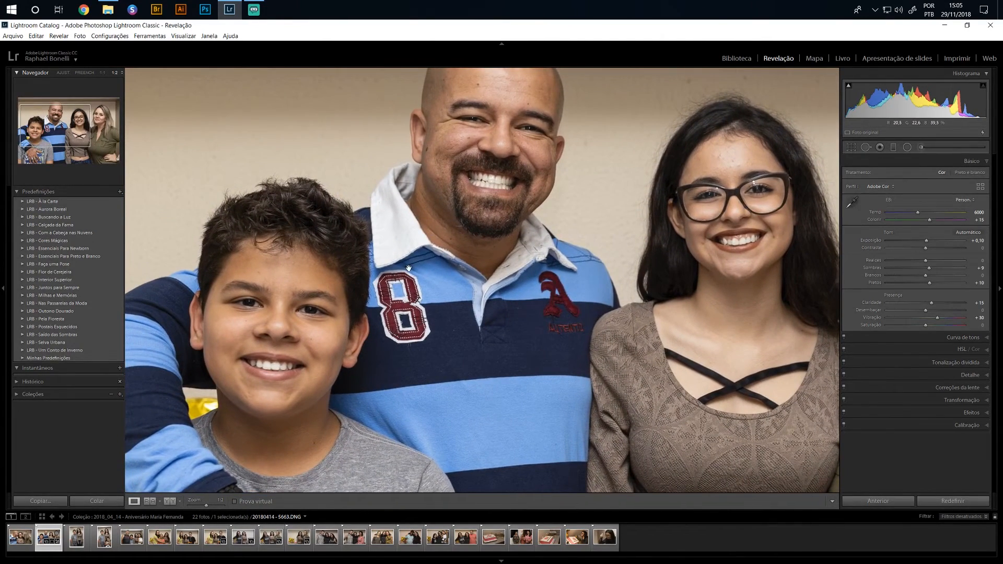